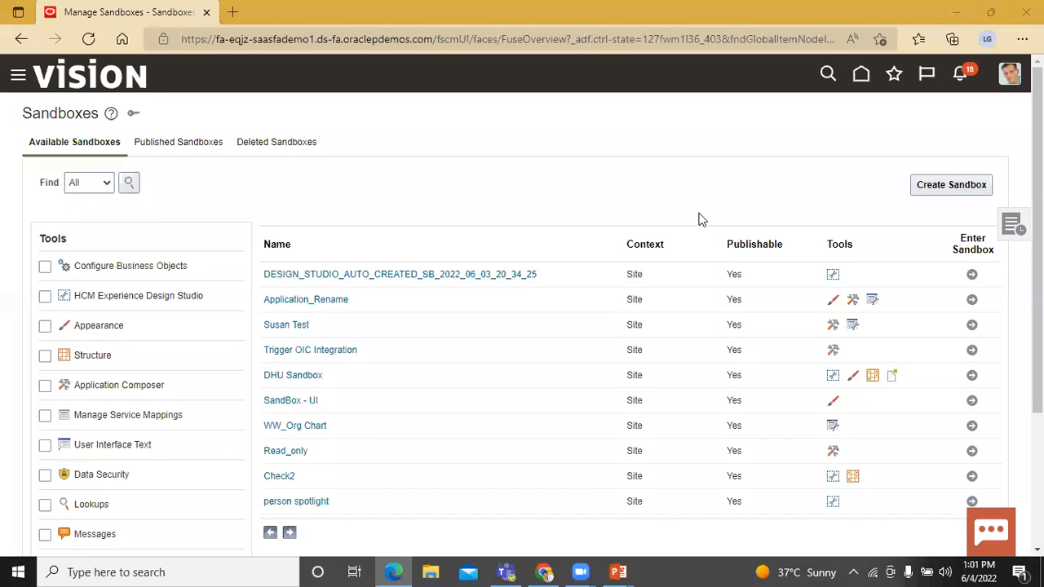
Create and enter a publishable sandbox named BISP sandbox with the Application Composer tool active
click(953, 186)
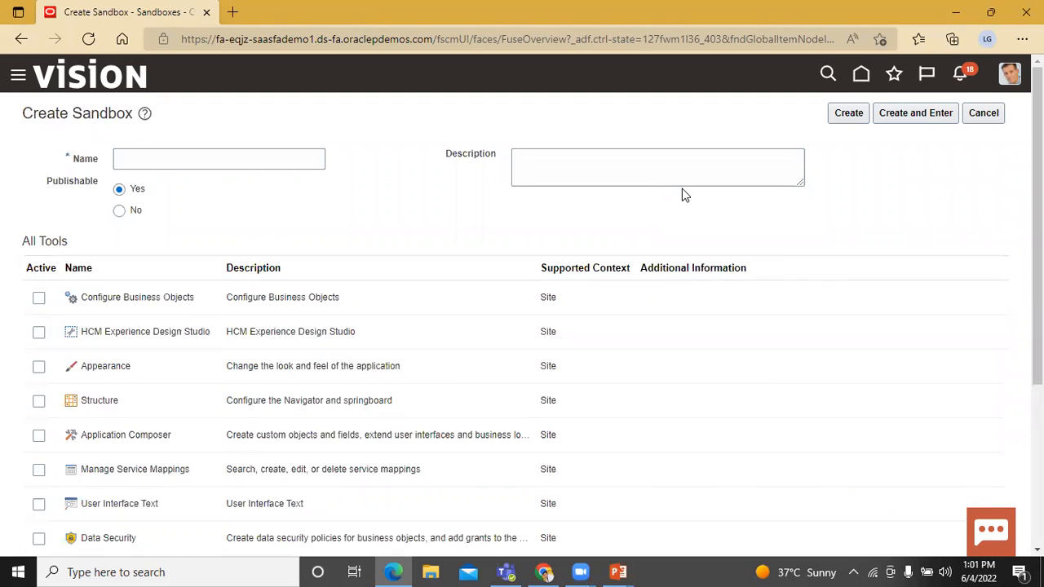
click(289, 159)
text(BI)
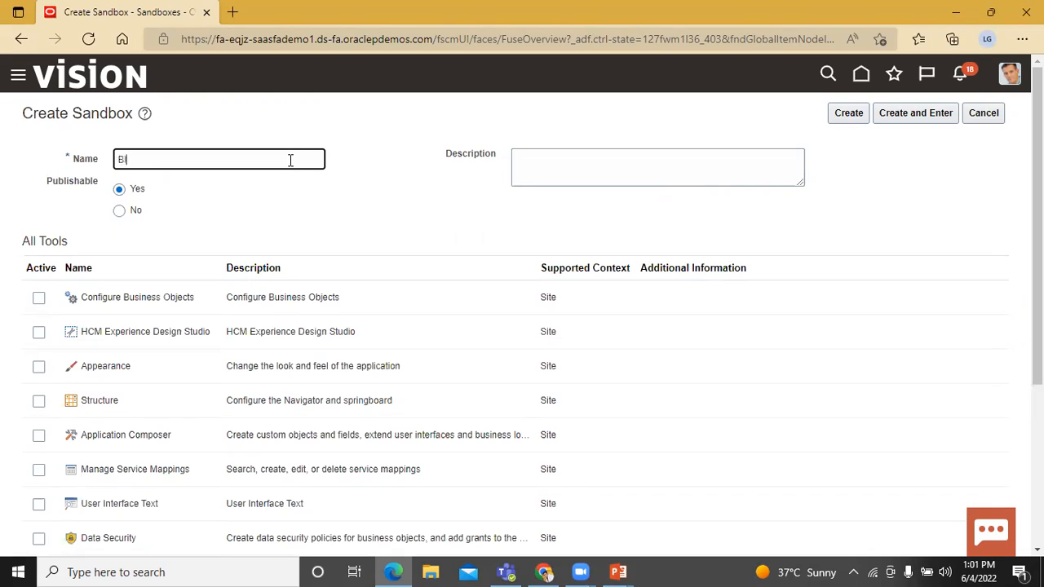
text(SP sandbox)
click(38, 436)
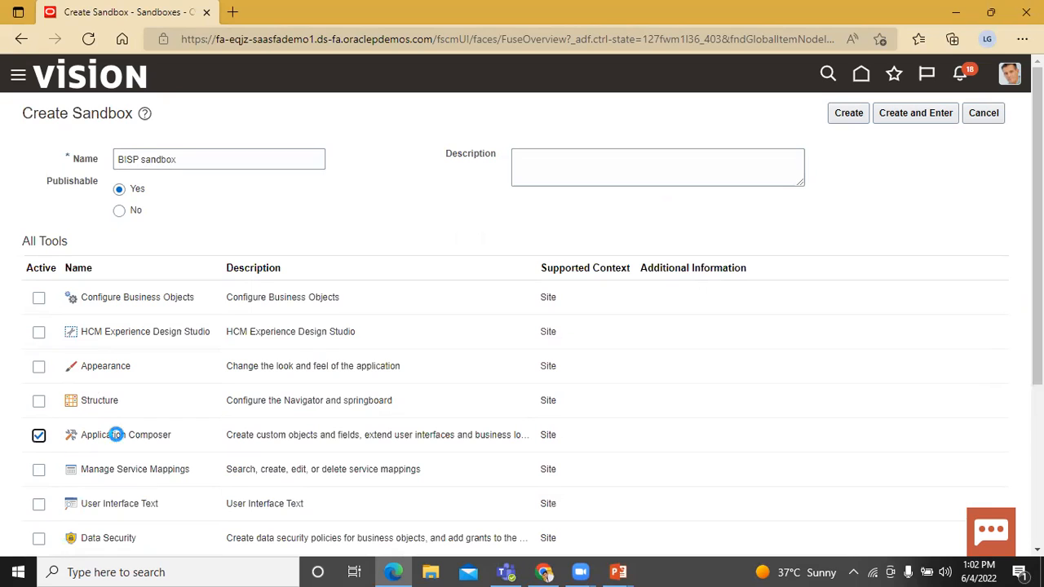
click(907, 121)
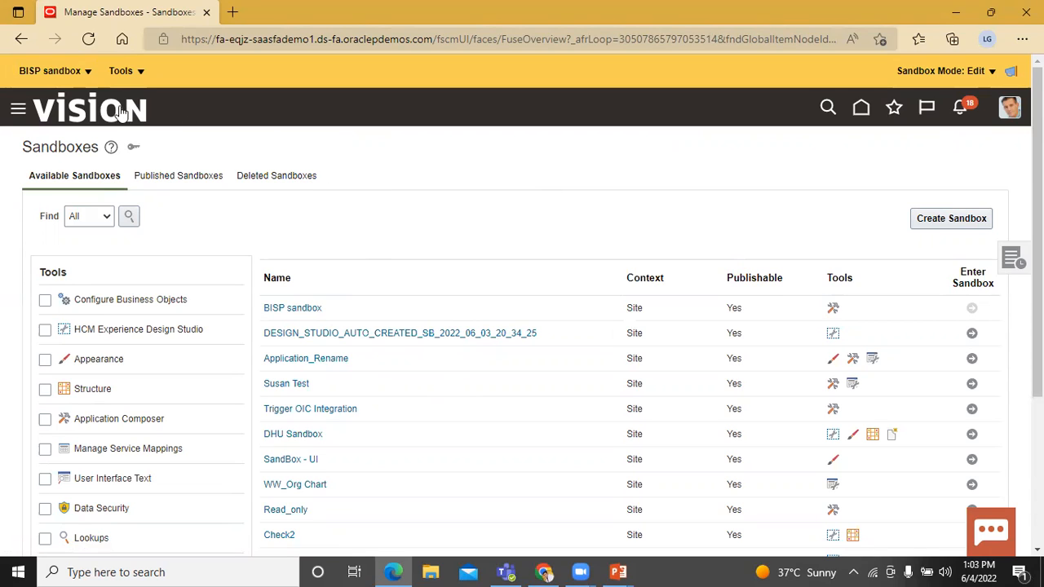
Go to Application Composer in the Configuration group while inside the sandbox
click(20, 113)
scroll(127, 256, down, 10)
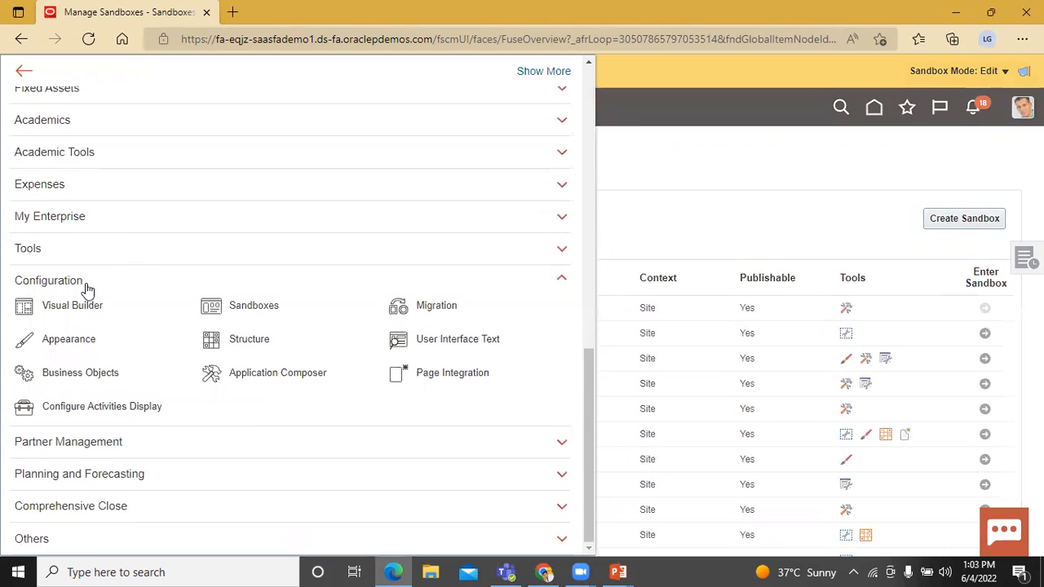
click(253, 373)
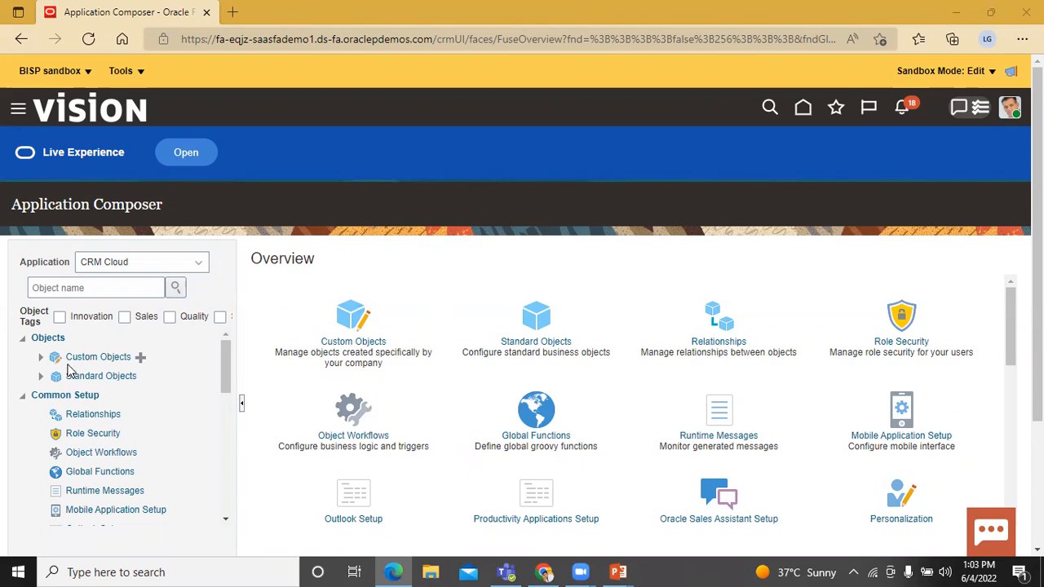
Expand the standard object Asset and open its Pages
click(41, 376)
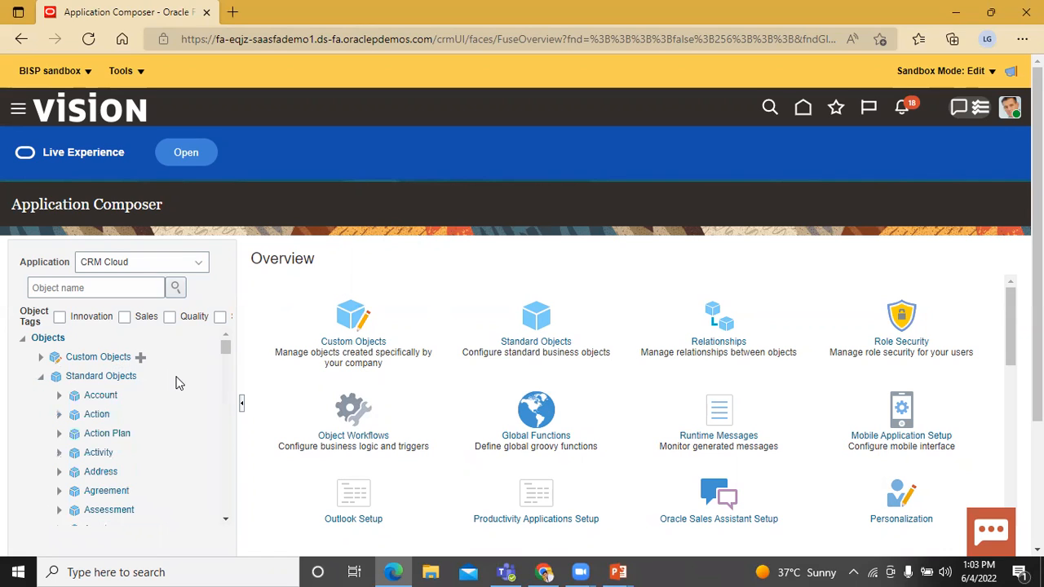
scroll(179, 383, down, 2)
scroll(180, 383, up, 2)
scroll(167, 390, down, 1)
scroll(167, 390, down, 1)
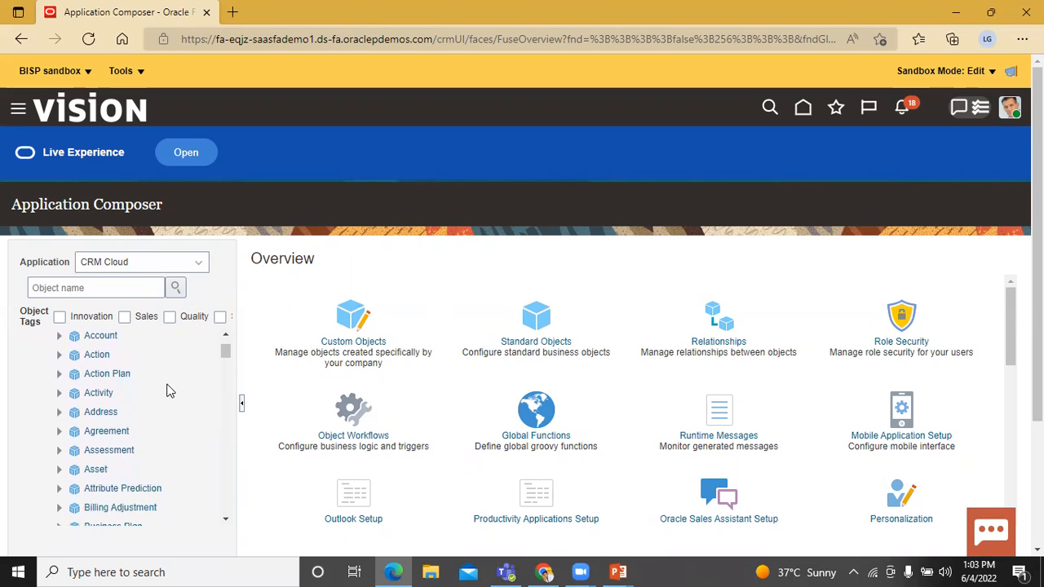
scroll(146, 398, down, 1)
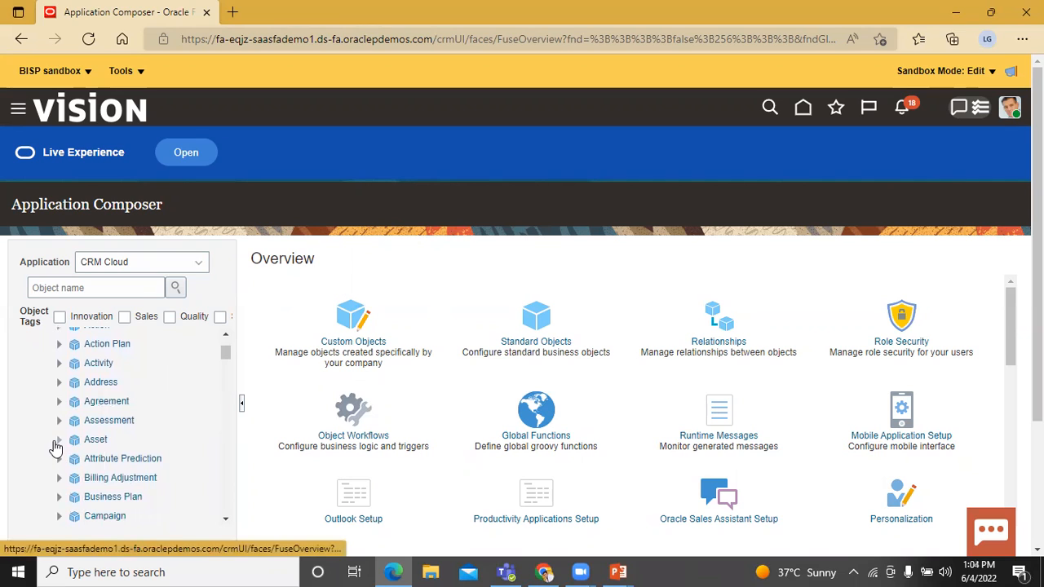
click(59, 440)
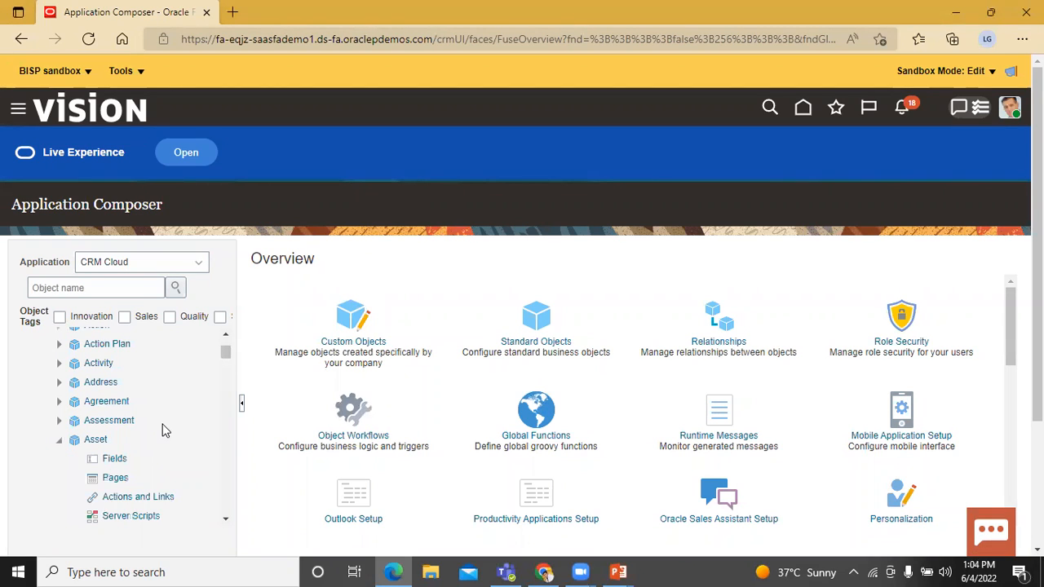
scroll(163, 430, down, 1)
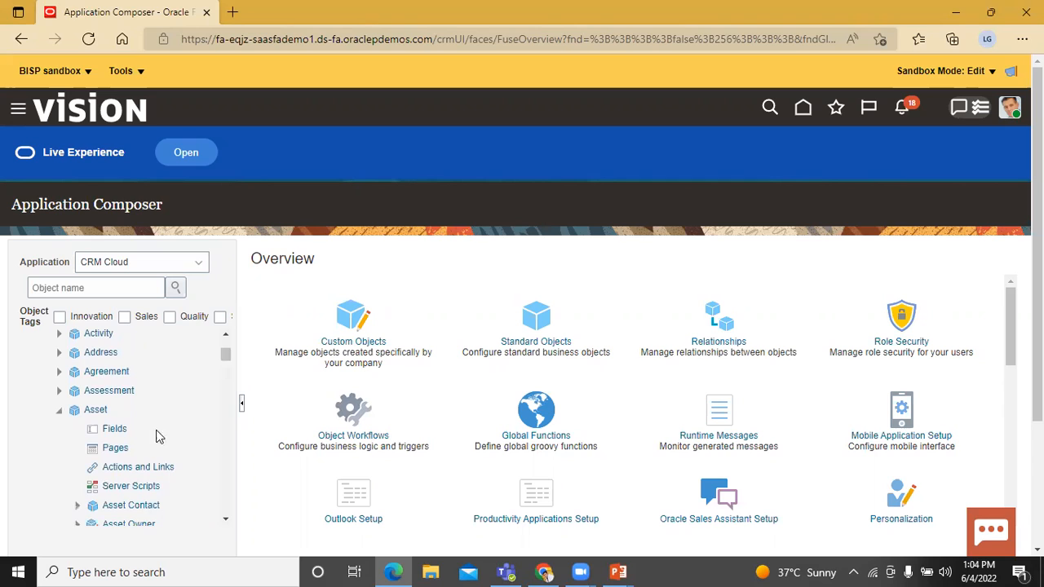
click(116, 448)
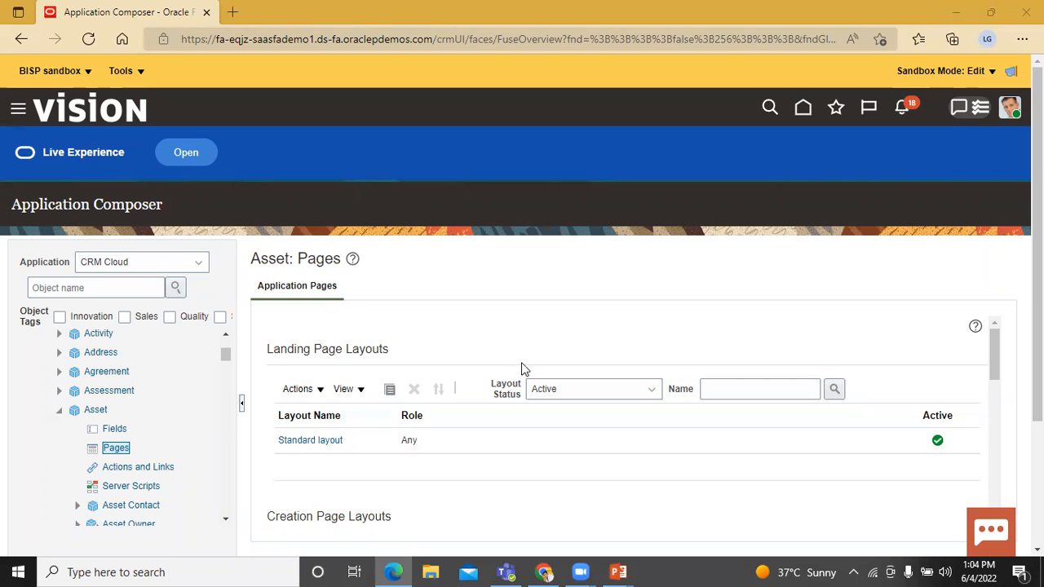
Duplicate the Standard layout under Creation Page Layouts as BISP Assets Extend, then save it and open it for editing
scroll(524, 365, down, 2)
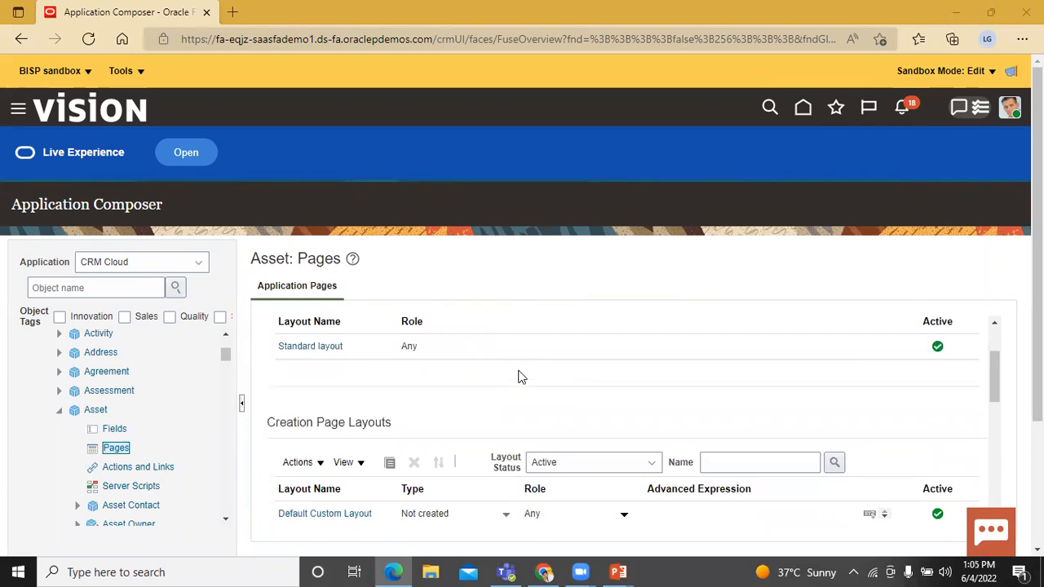
scroll(520, 378, down, 1)
scroll(519, 376, down, 1)
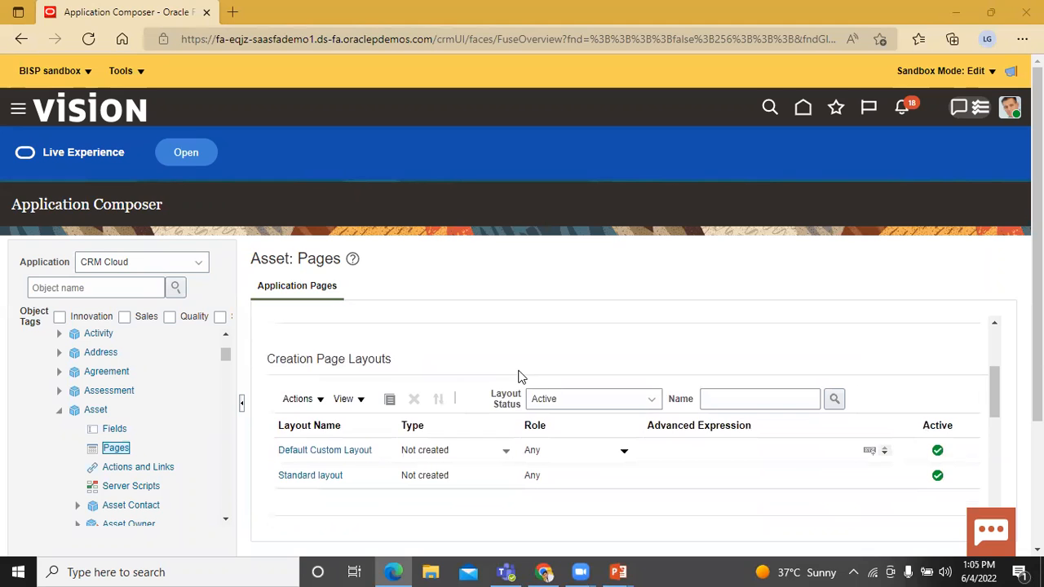
scroll(479, 359, down, 1)
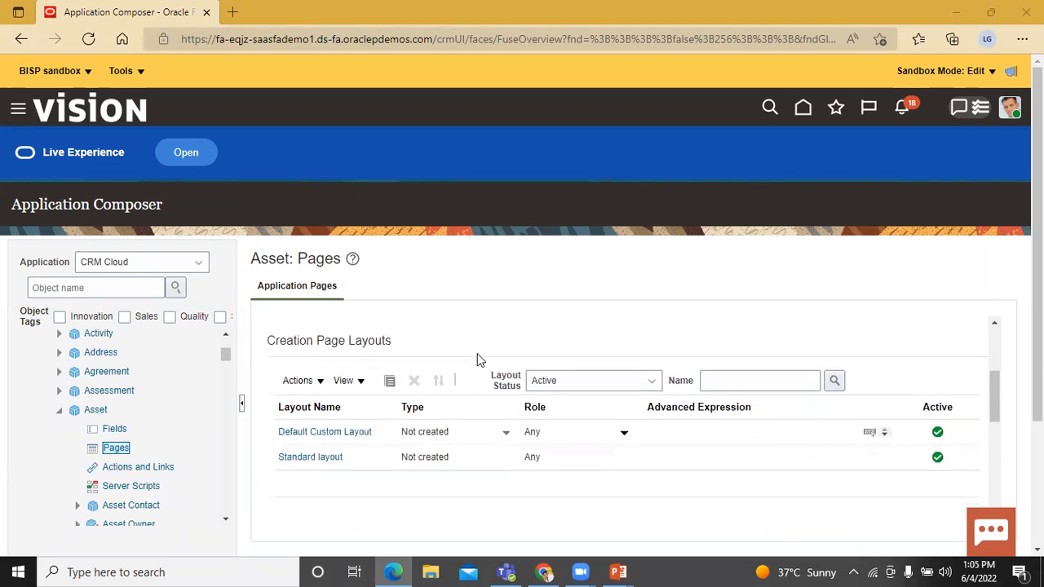
click(371, 448)
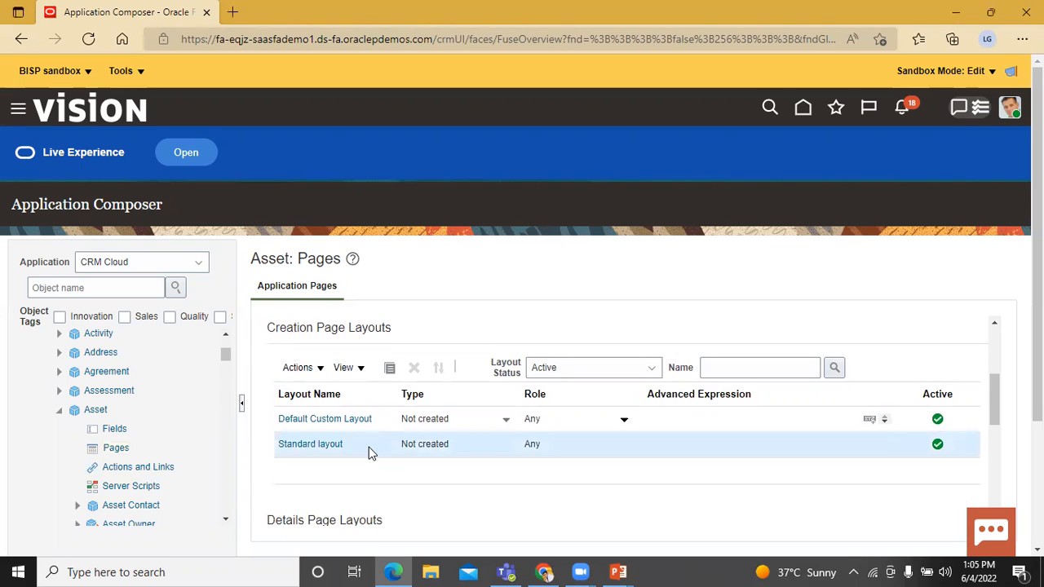
click(393, 369)
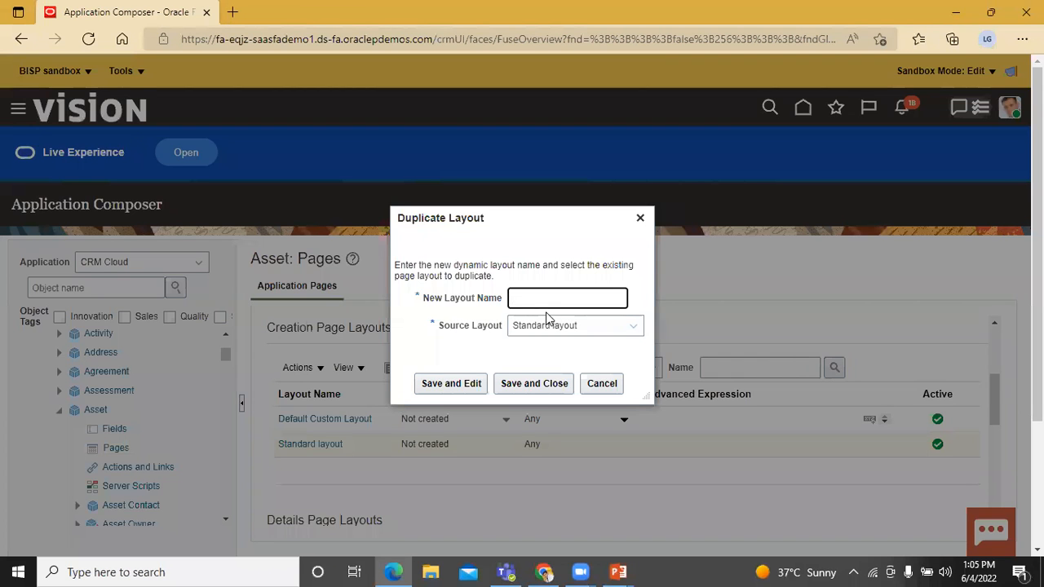
text(BISP Assets Extend)
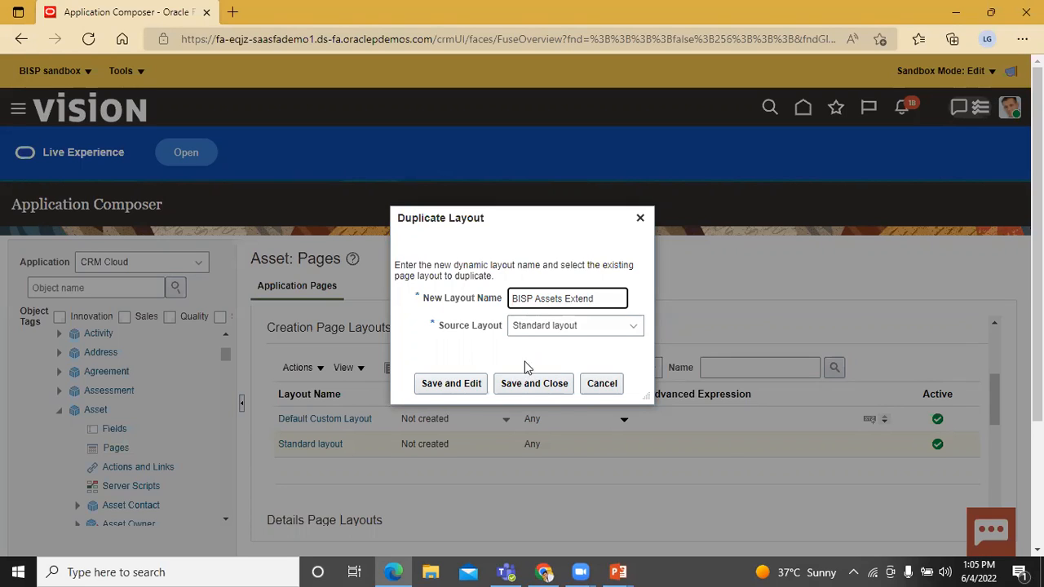
click(457, 389)
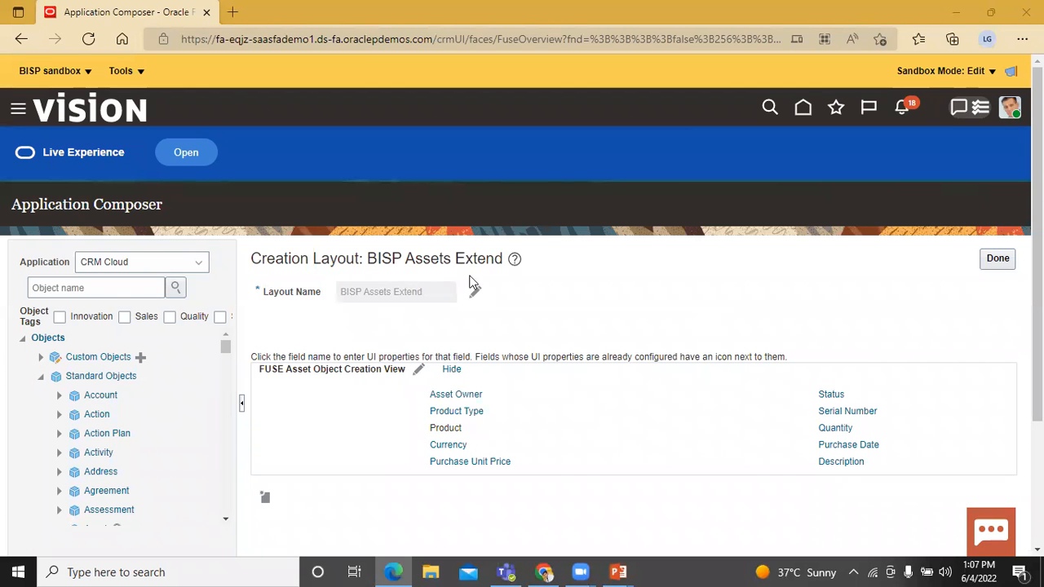
Open the field configuration of the FUSE Asset Object Creation View and review its available and selected fields, highlighting Asset Number
click(418, 371)
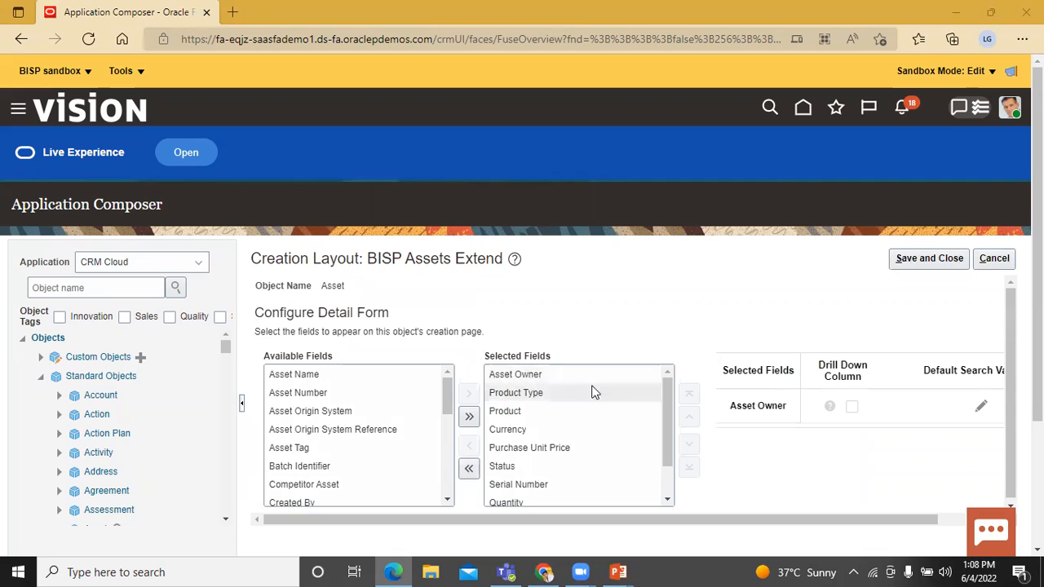
scroll(596, 393, down, 1)
scroll(596, 393, down, 2)
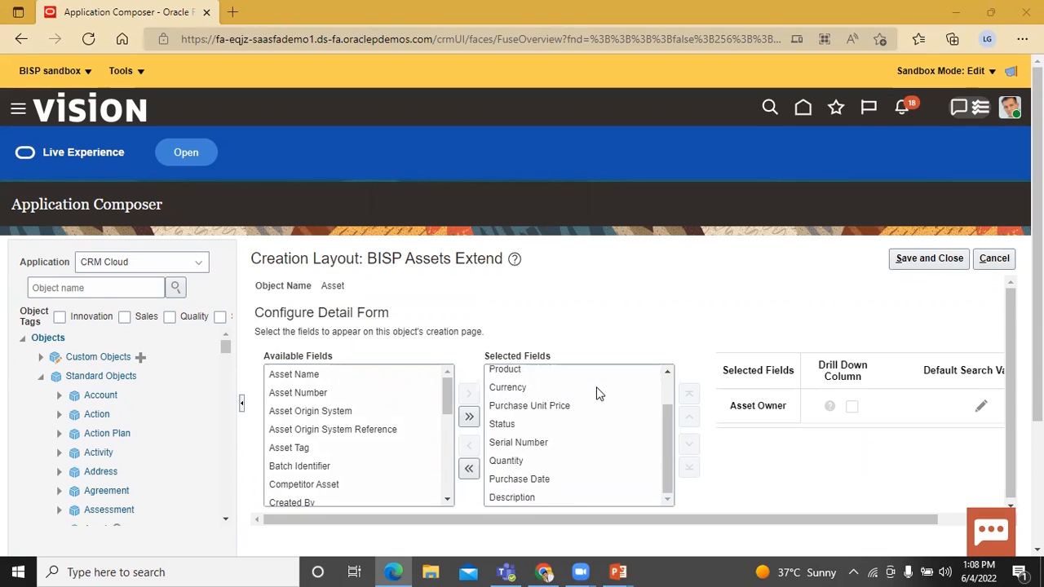
scroll(587, 449, up, 2)
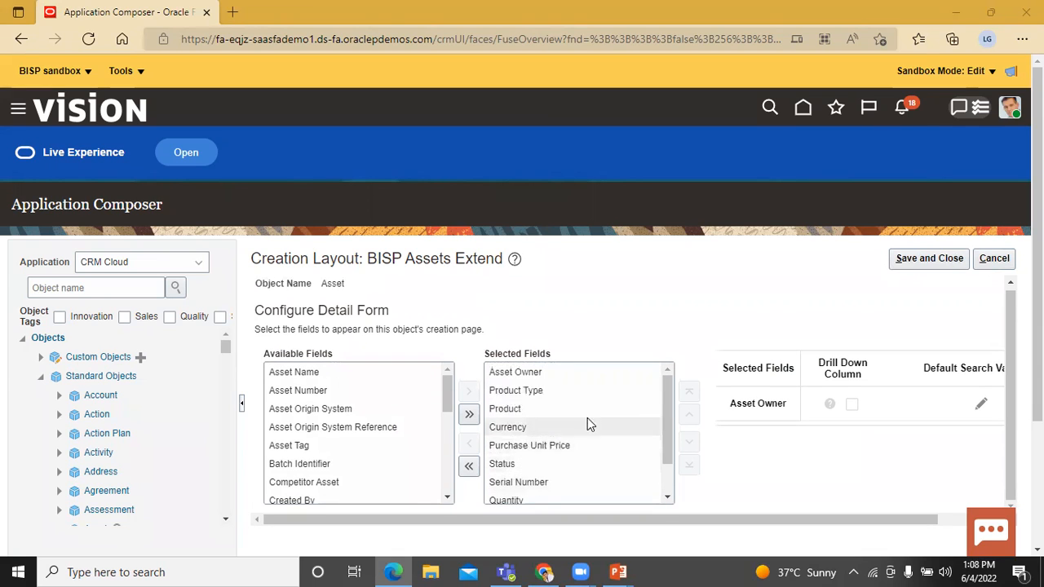
scroll(597, 429, up, 1)
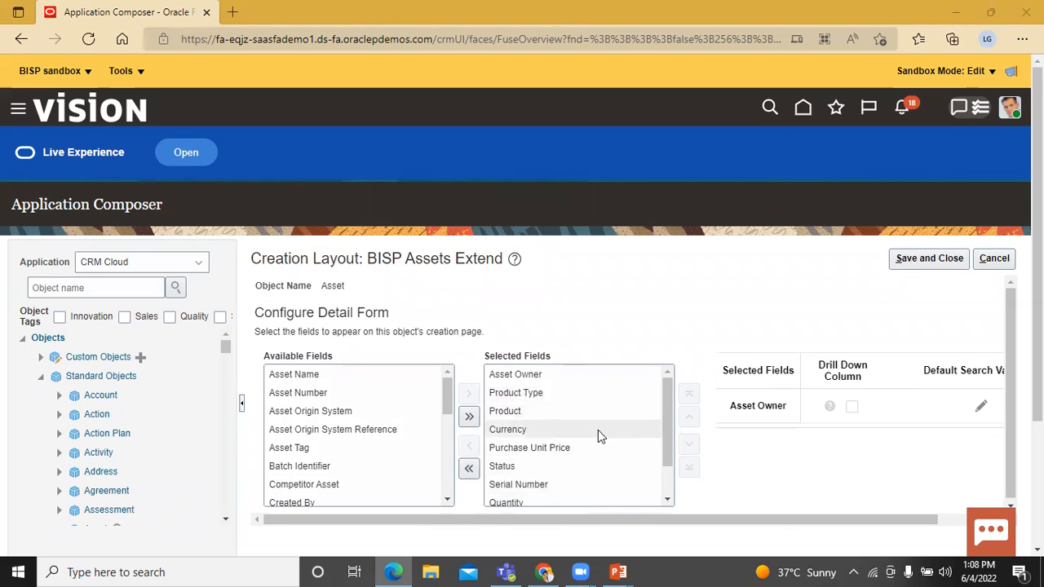
click(369, 395)
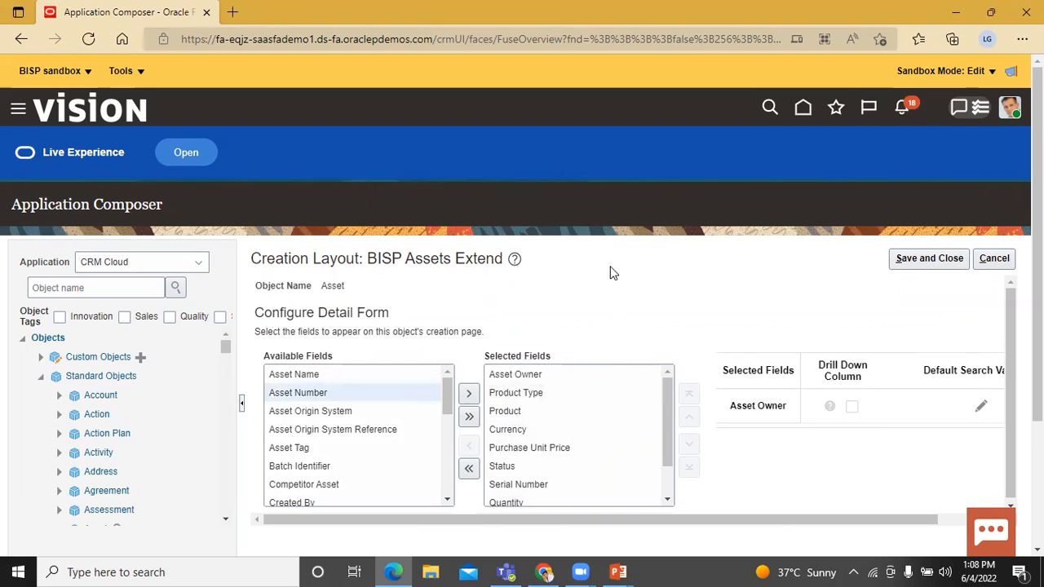
Open a new asset form from the Sales Assets page to examine its current fields
click(18, 114)
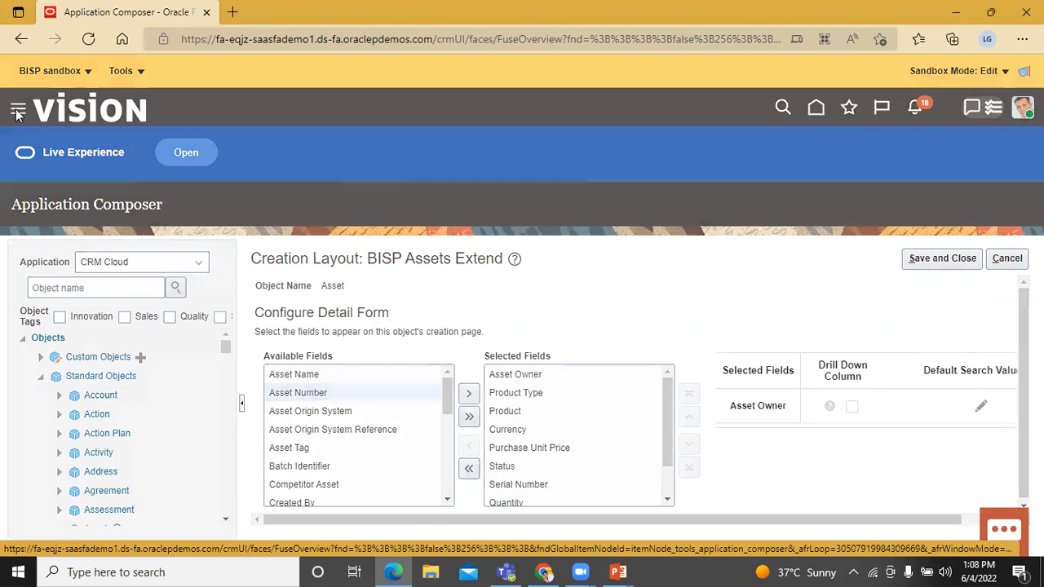
click(100, 139)
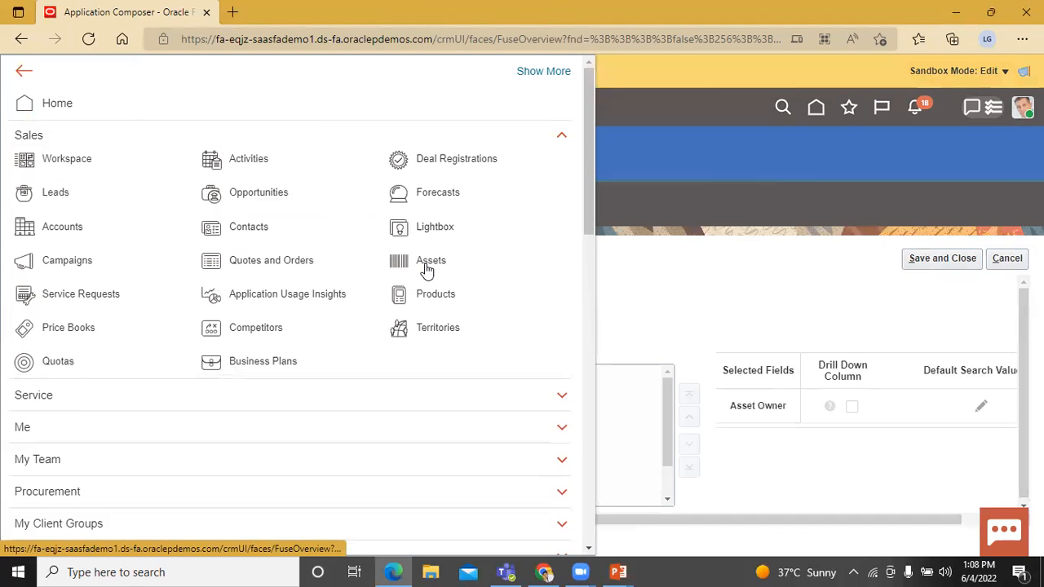
click(426, 269)
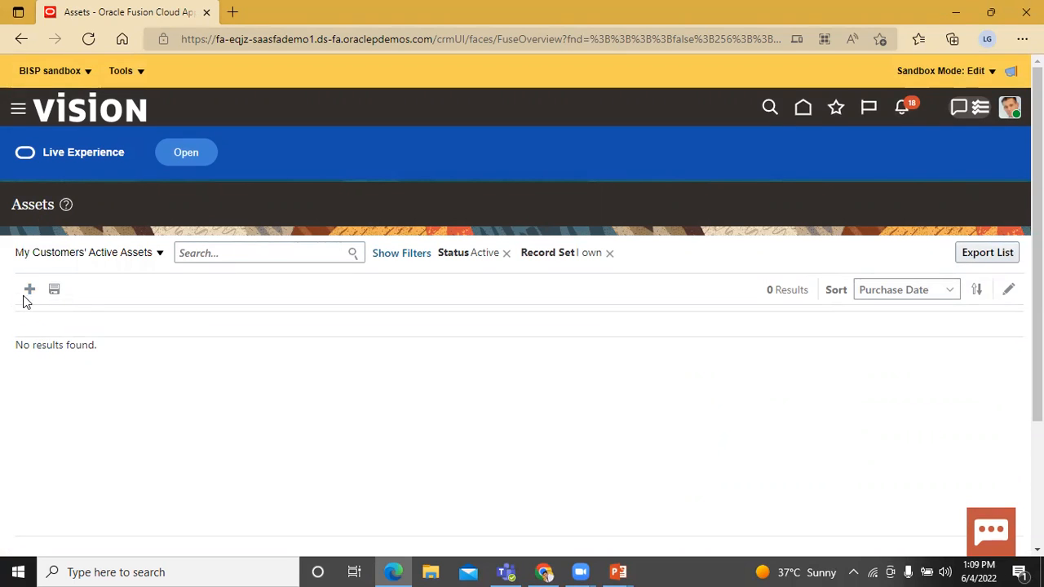
click(29, 290)
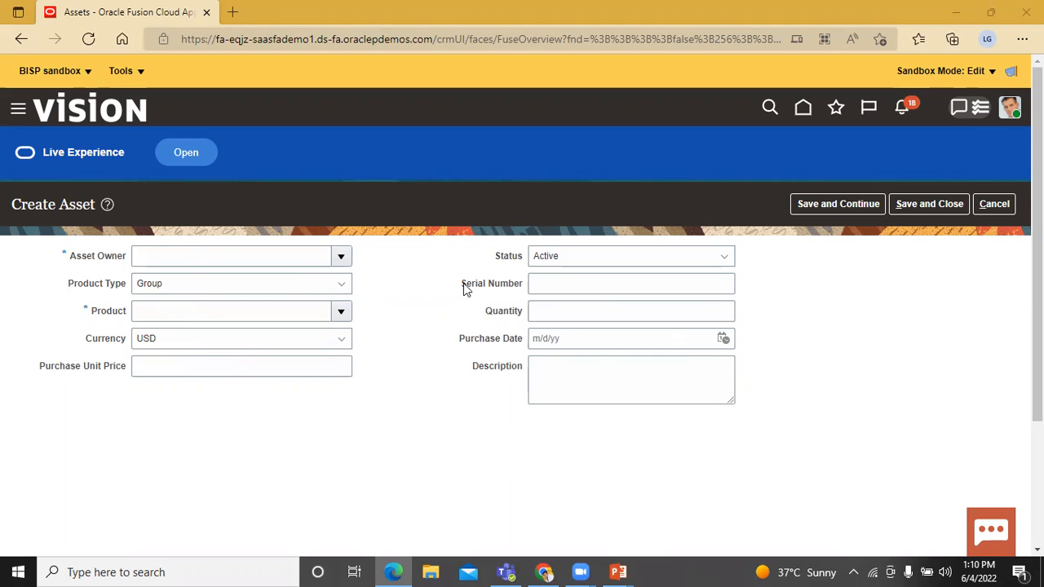
Leave the new asset form without saving and reopen the BISP Assets Extend creation layout in Application Composer
click(20, 109)
scroll(158, 154, down, 12)
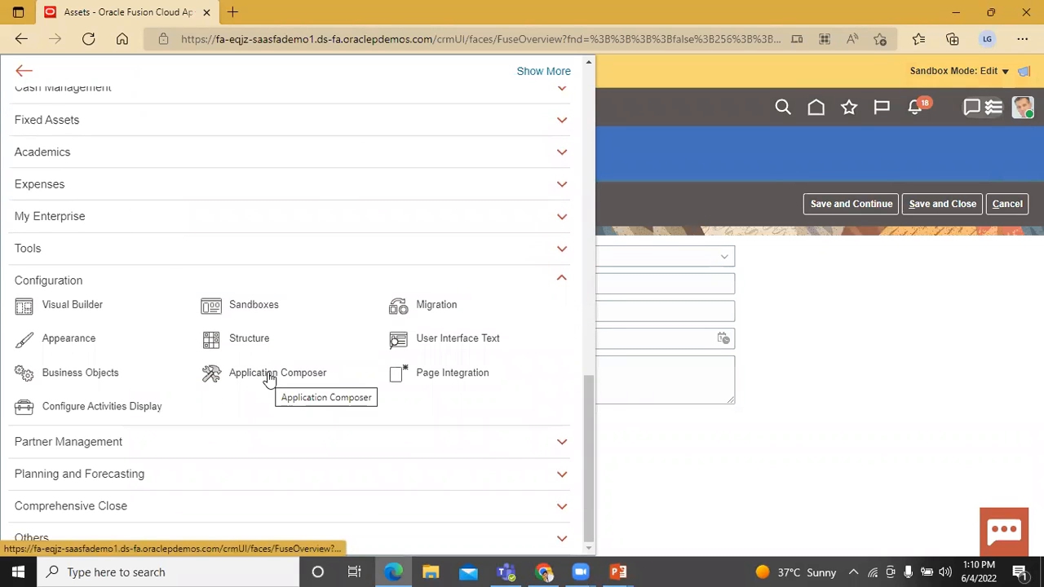
click(272, 375)
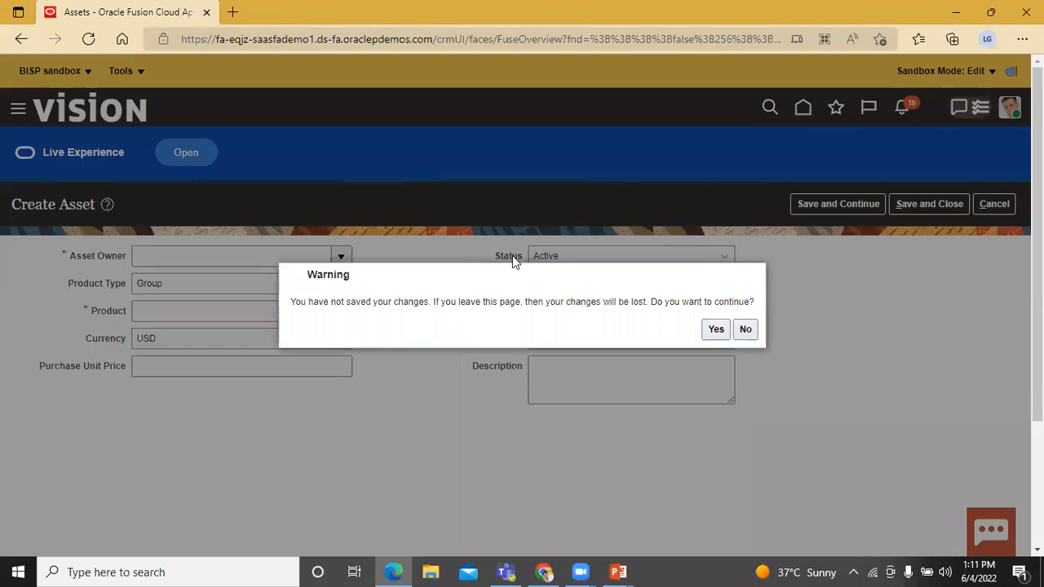
click(716, 328)
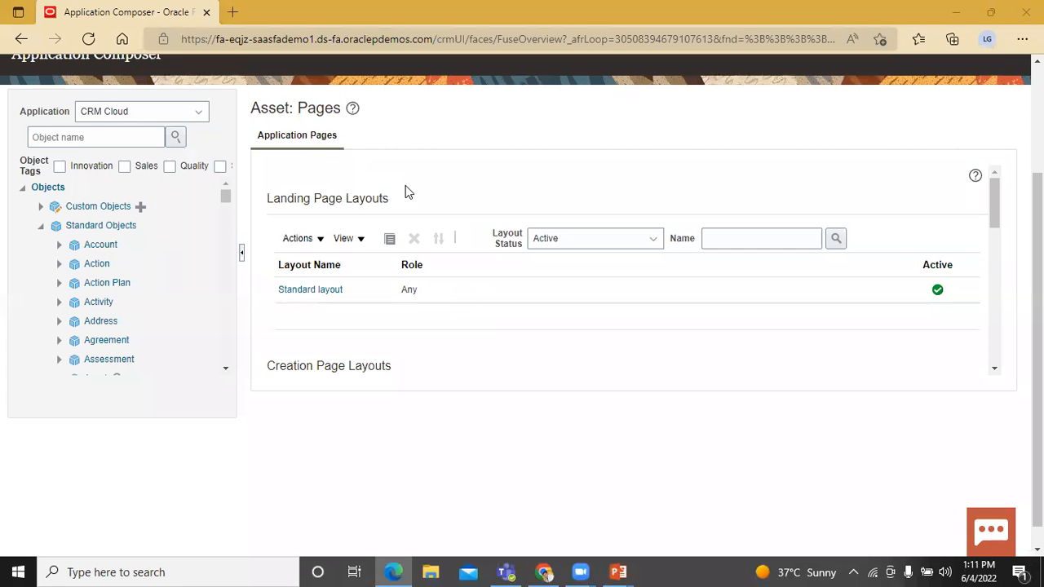
scroll(324, 173, down, 3)
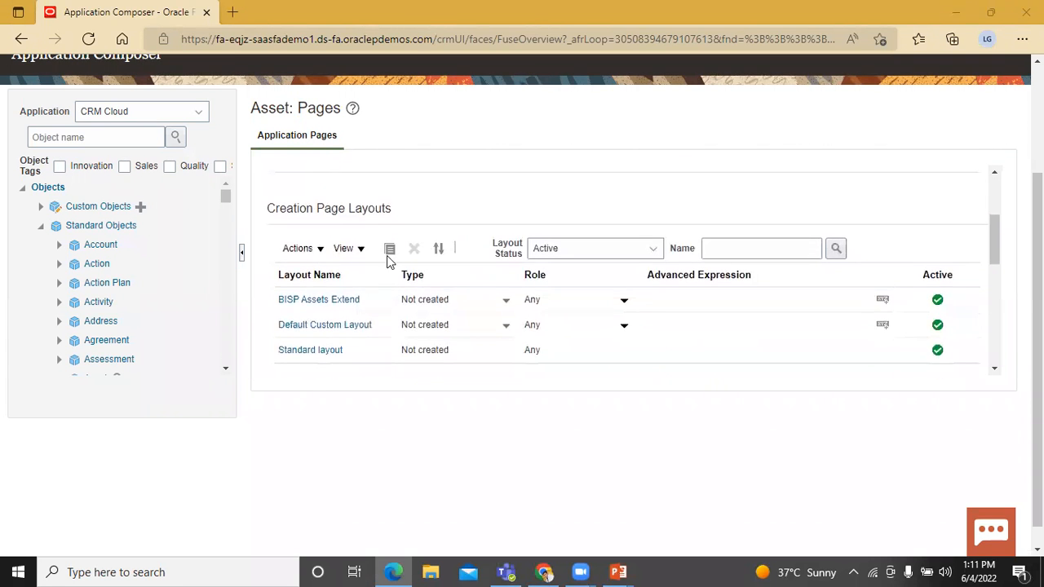
click(329, 302)
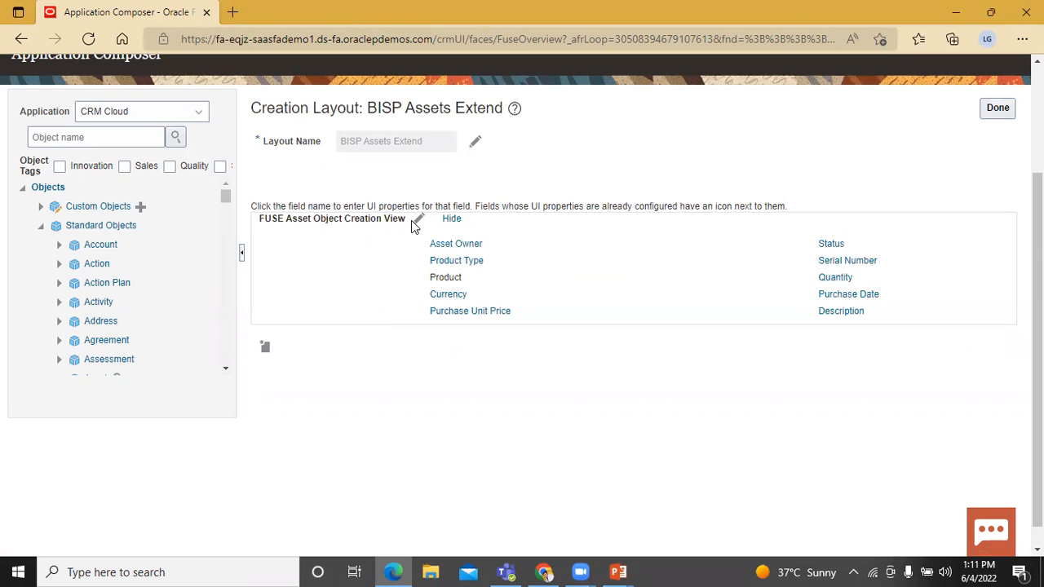
Add the Asset Number field to the FUSE Asset Object Creation View, save the configuration and finish editing the layout
click(417, 218)
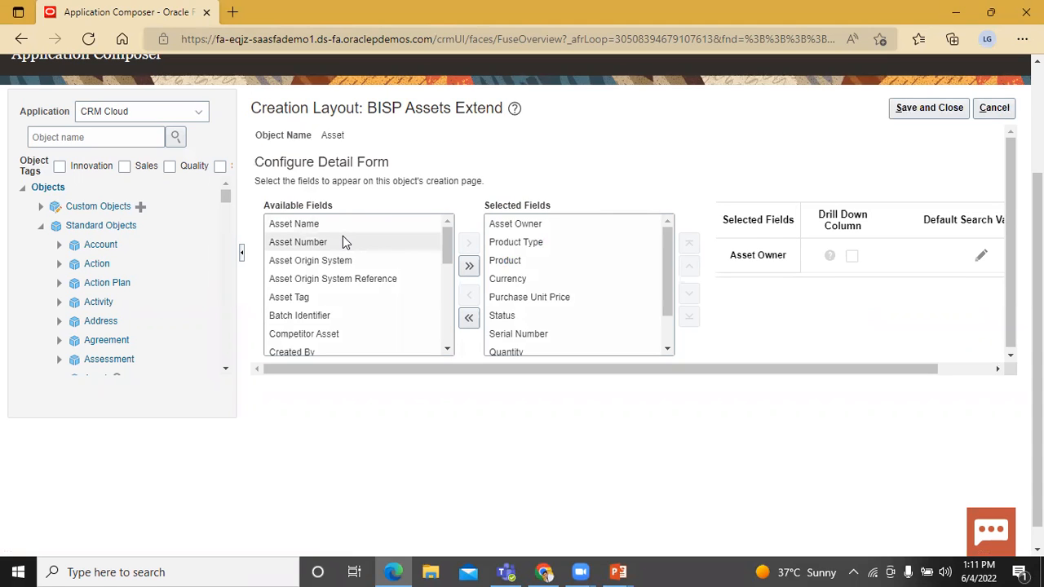
click(343, 236)
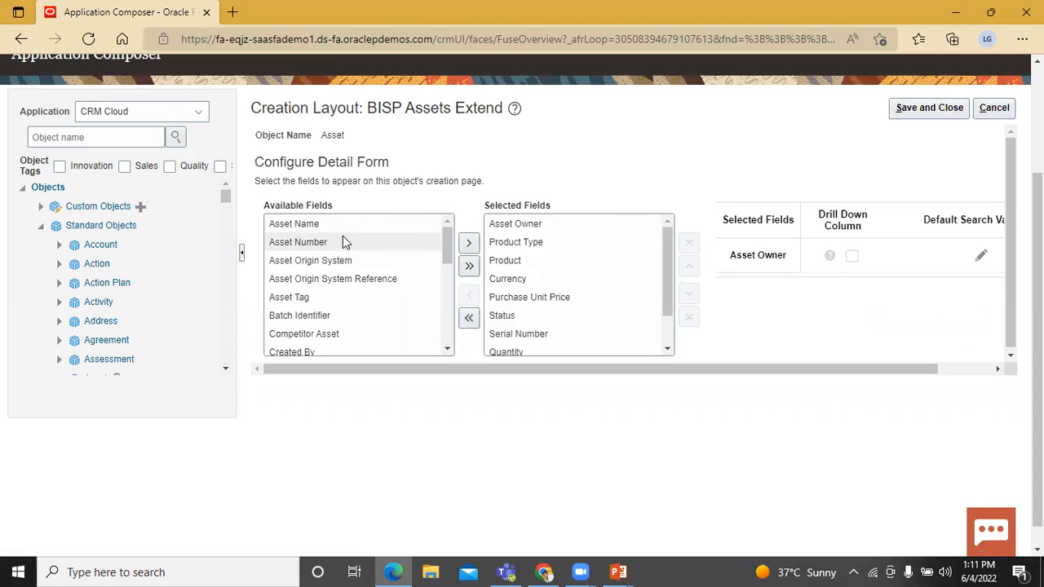
click(472, 245)
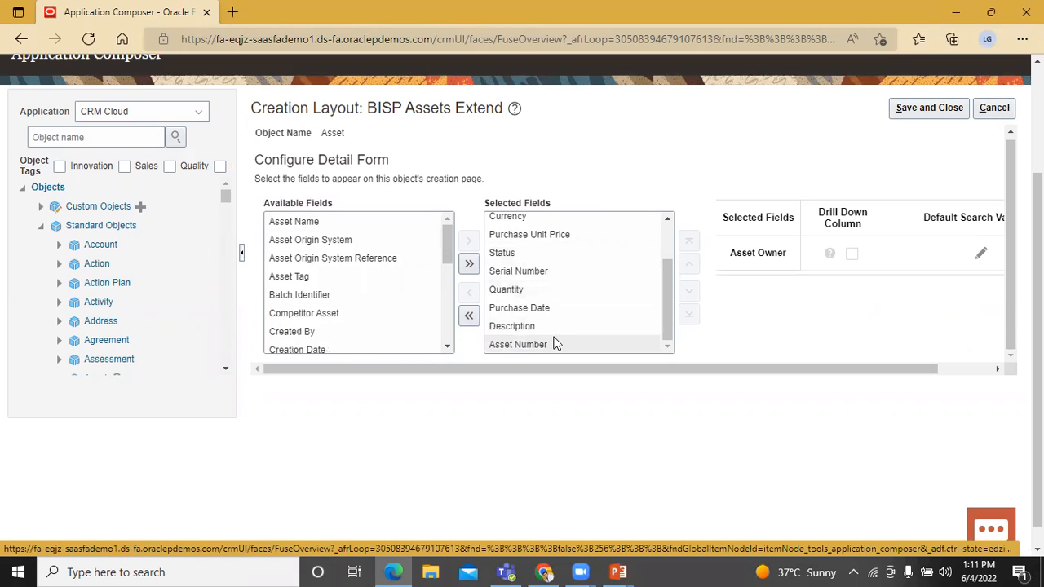
click(923, 109)
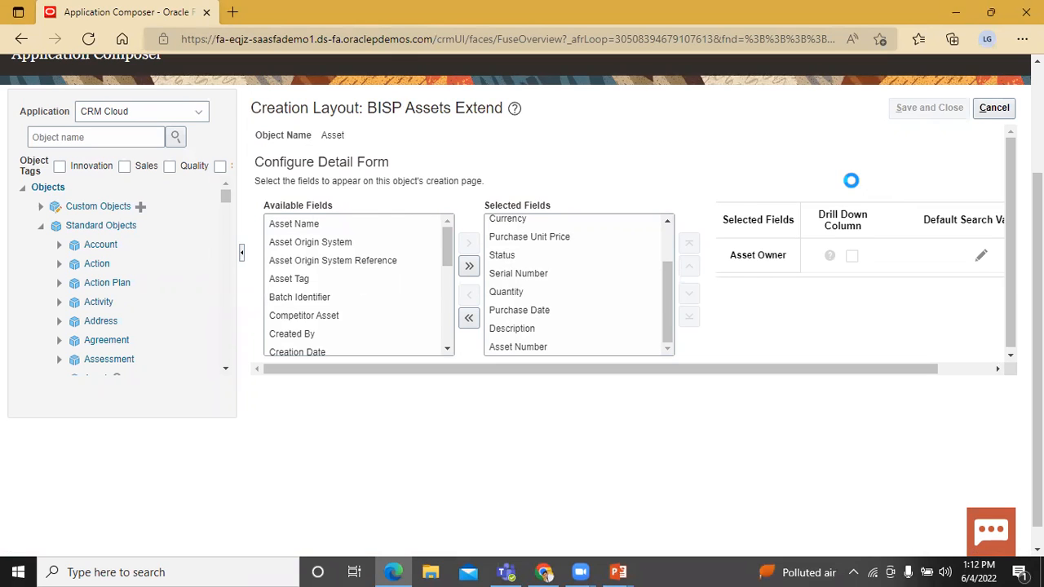
click(1000, 108)
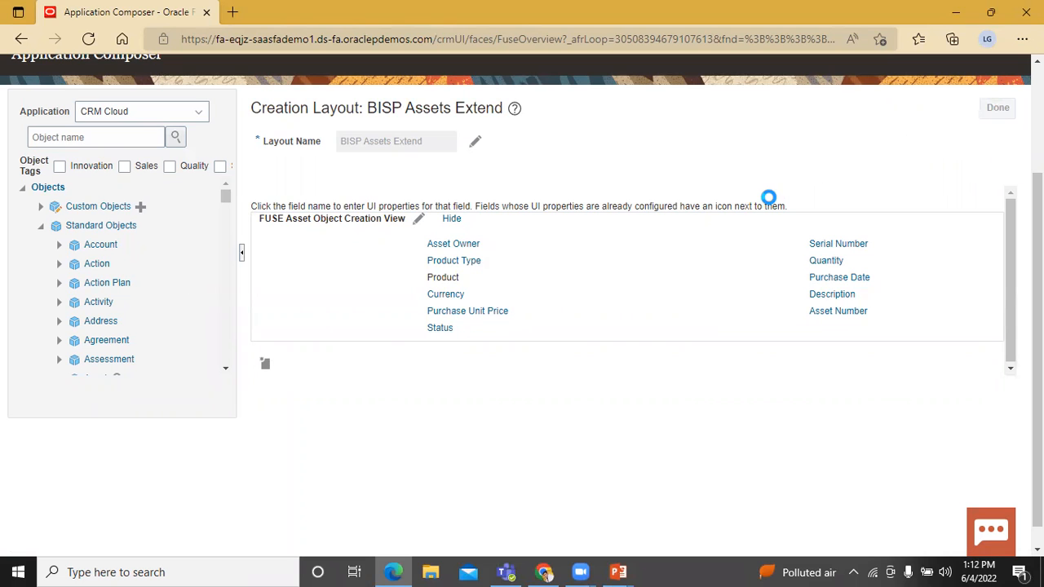
Return to the Sales Assets page and open a new asset form to check its fields
scroll(252, 193, up, 2)
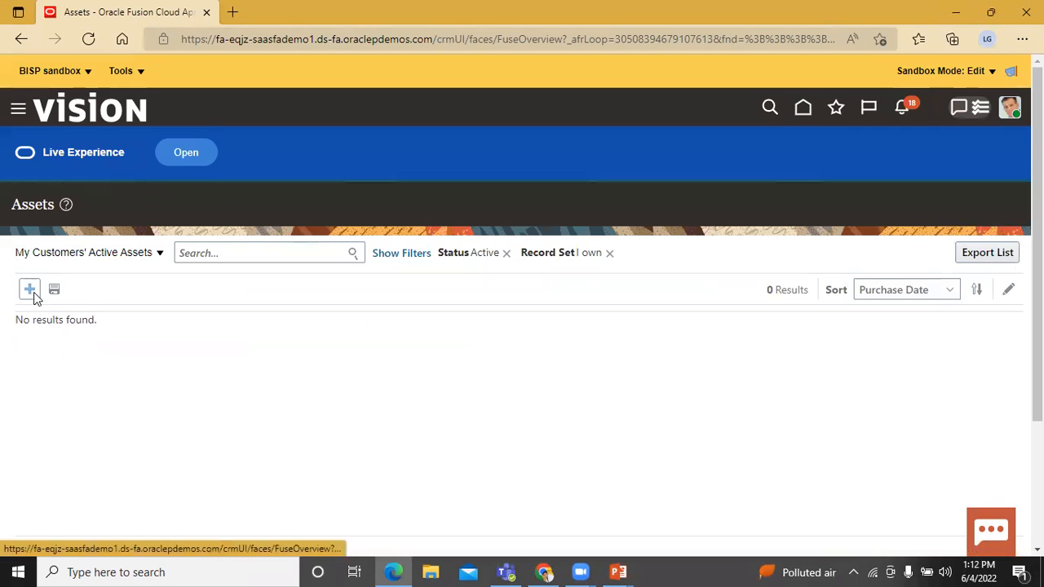
click(30, 290)
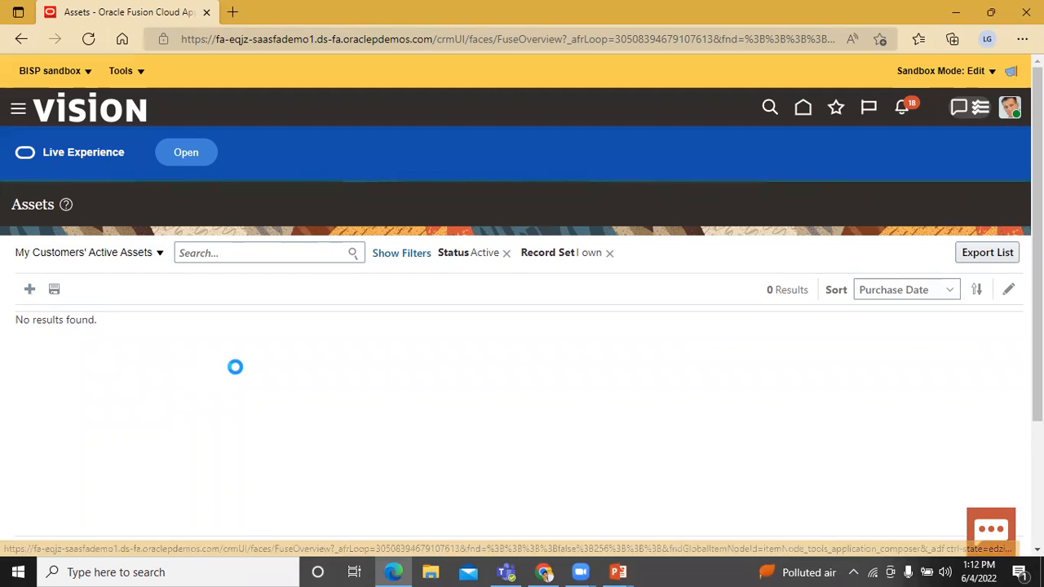